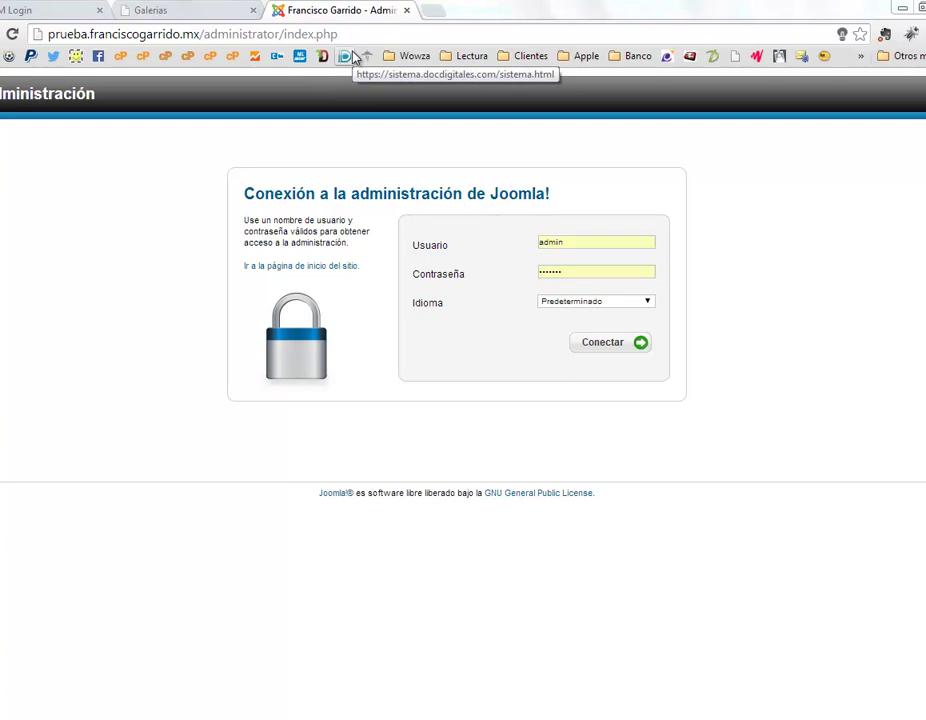
Step: Log in to the Joomla administration with the prefilled credentials and open the Ignite Gallery categories list
left_click(603, 343)
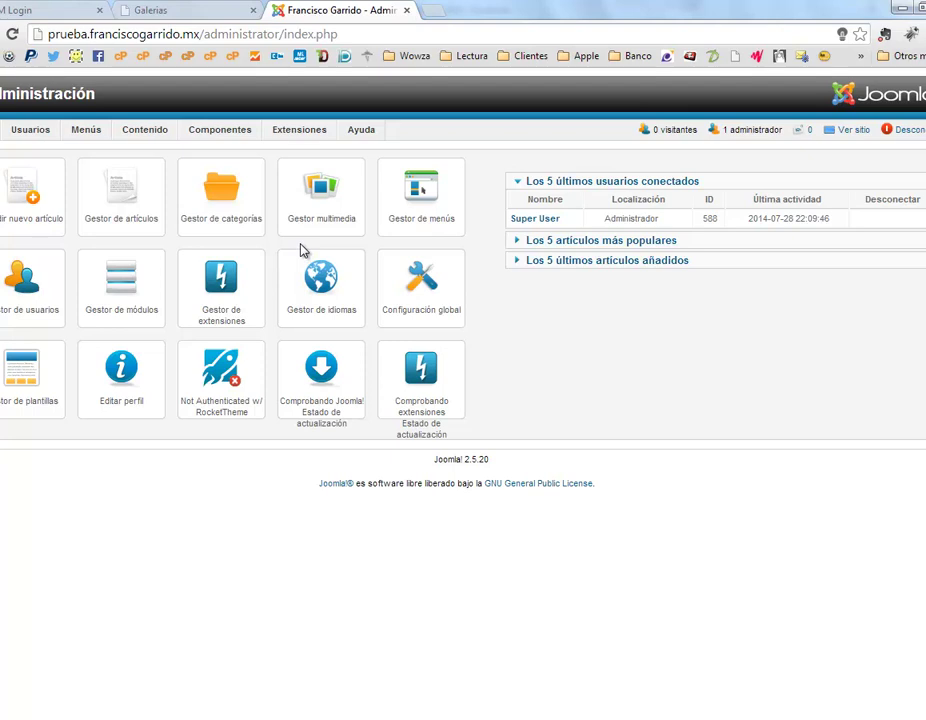
mouse_move(232, 132)
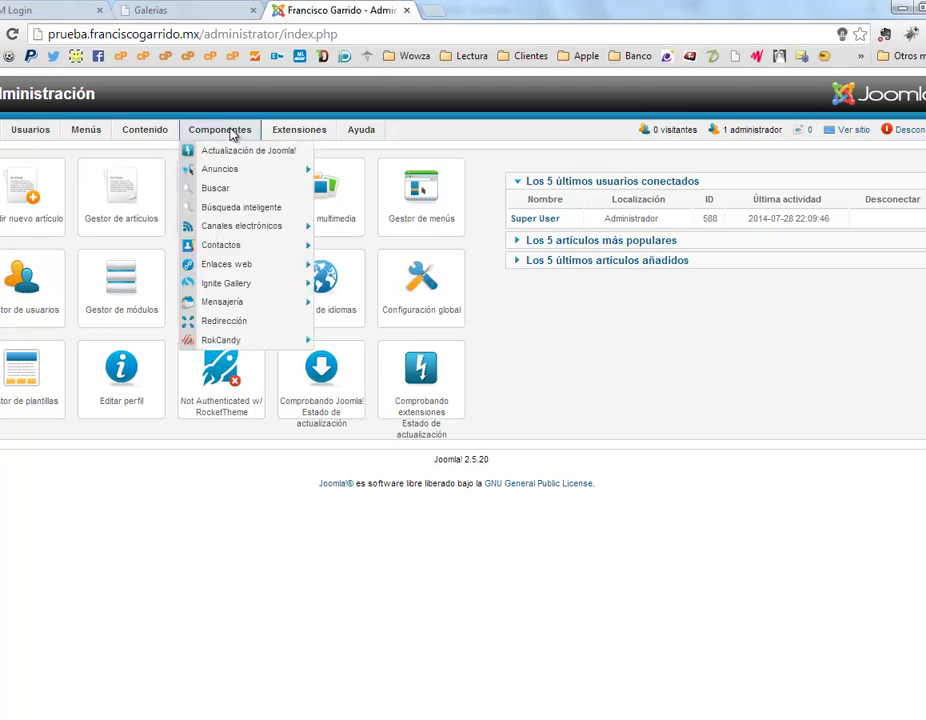
mouse_move(244, 287)
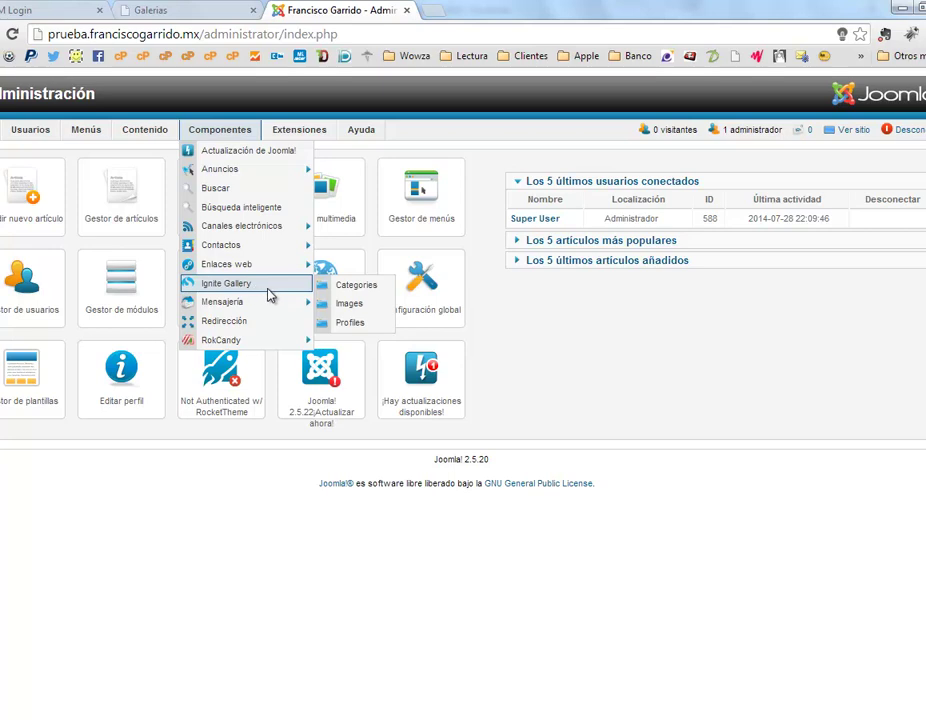
left_click(353, 290)
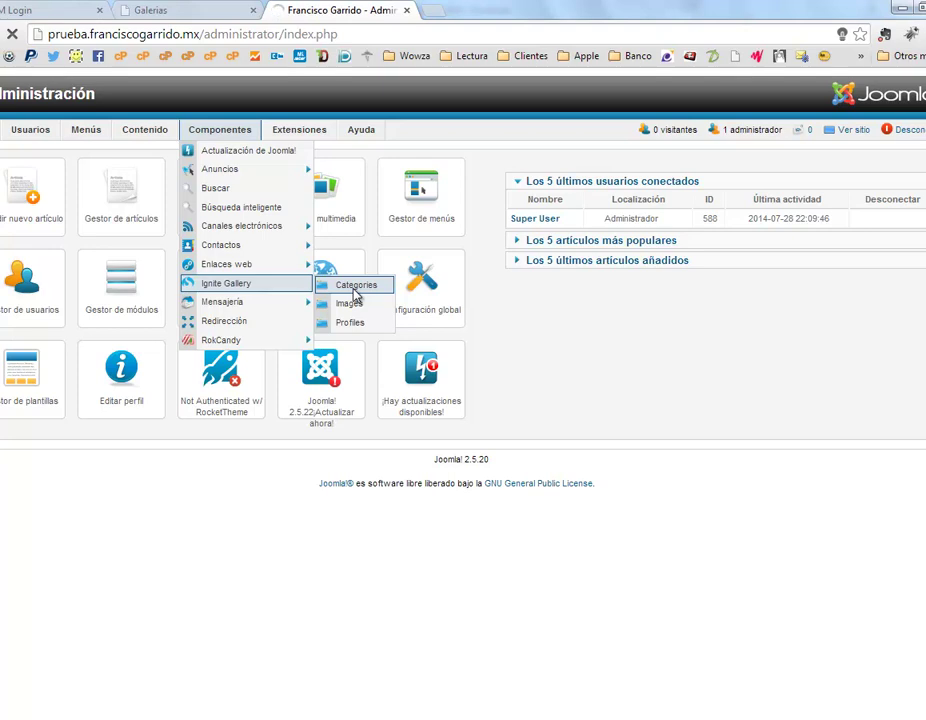
left_click(354, 290)
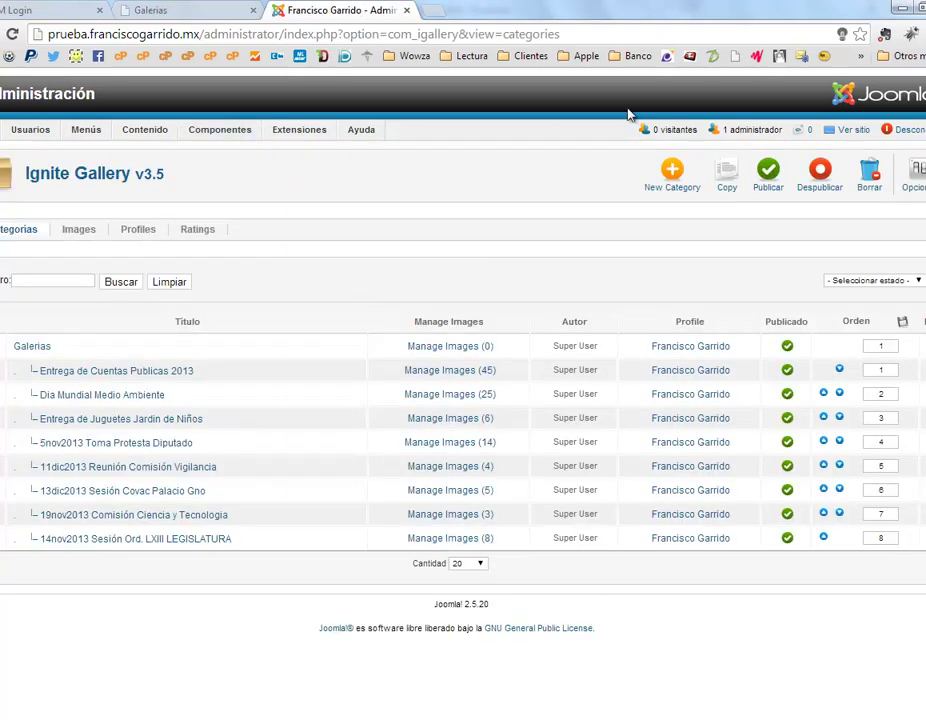
Step: Create a new gallery category and enter "2 Mayo Jardin de niños" as its title, after checking the photo folder's name
left_click(679, 192)
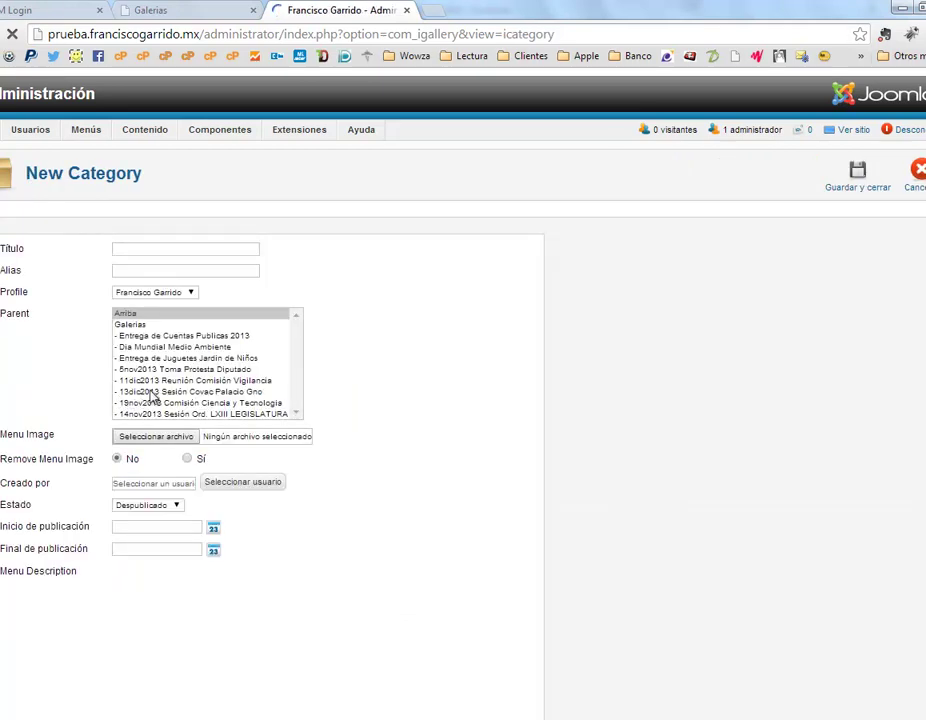
left_click(153, 249)
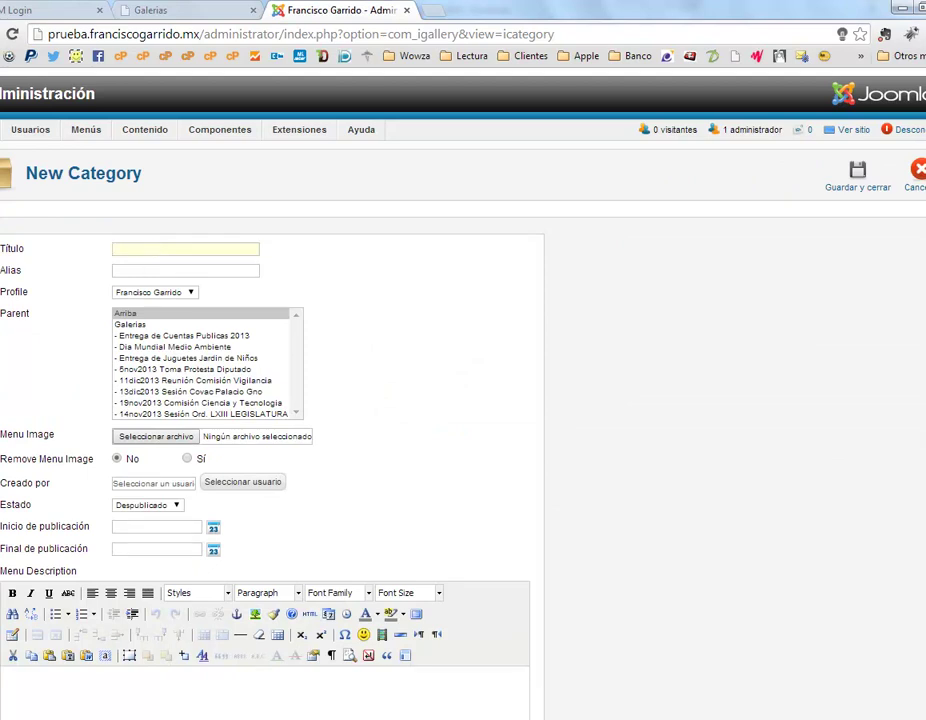
key("alt+Tab")
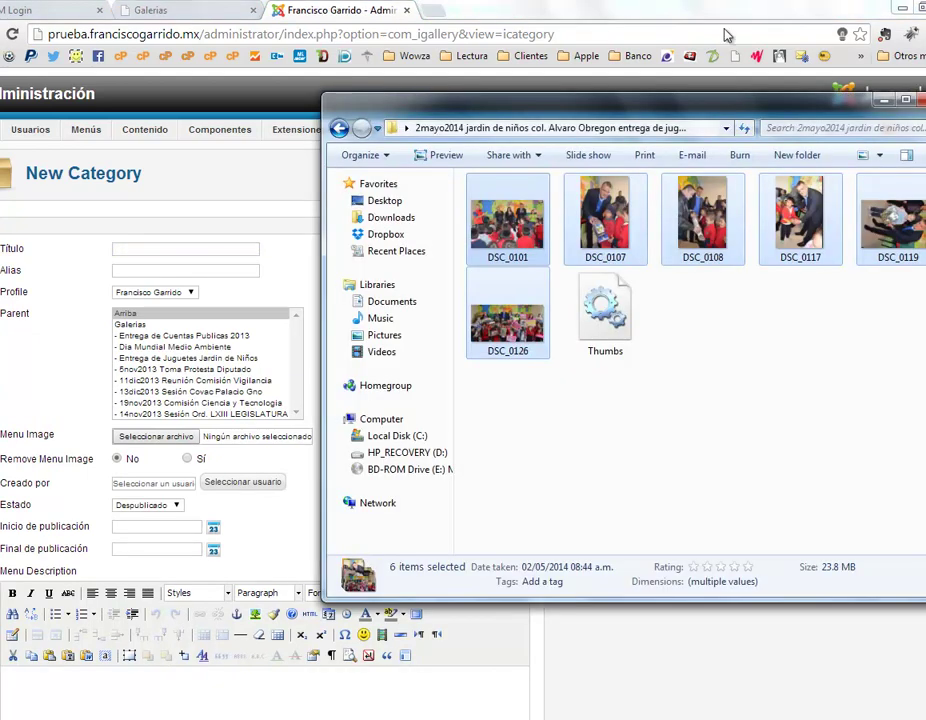
left_click(468, 132)
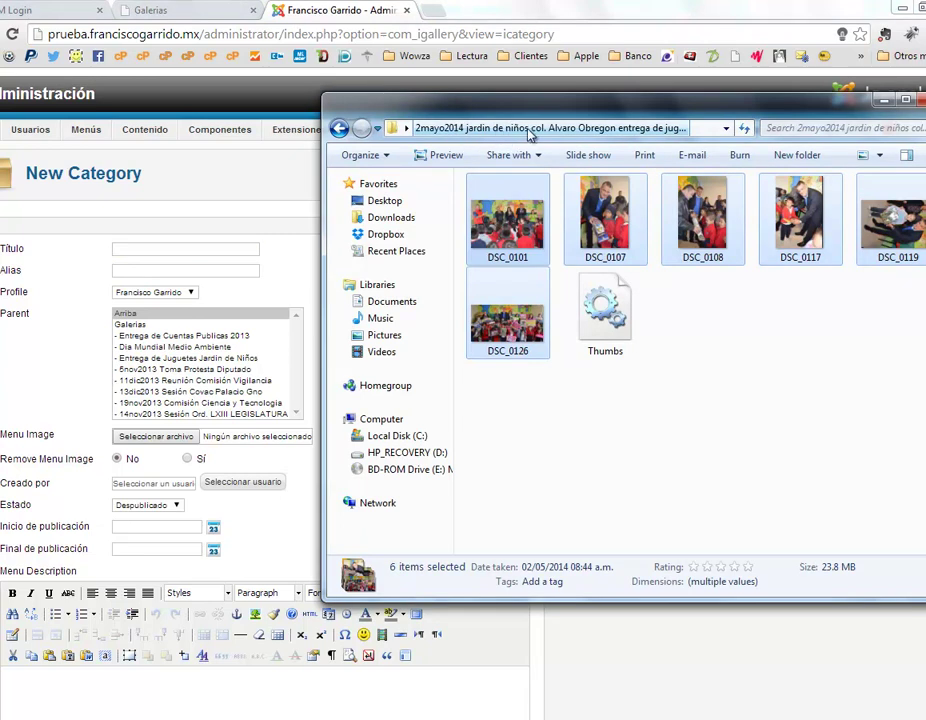
left_click(172, 250)
left_click(172, 250)
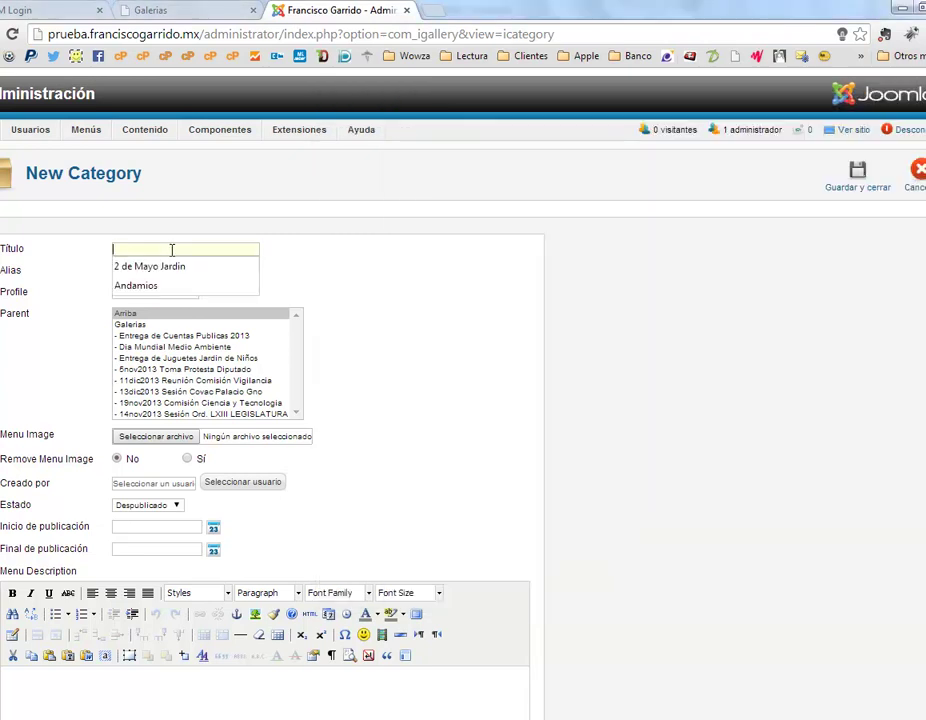
type("2 Mayo Jardin de niños")
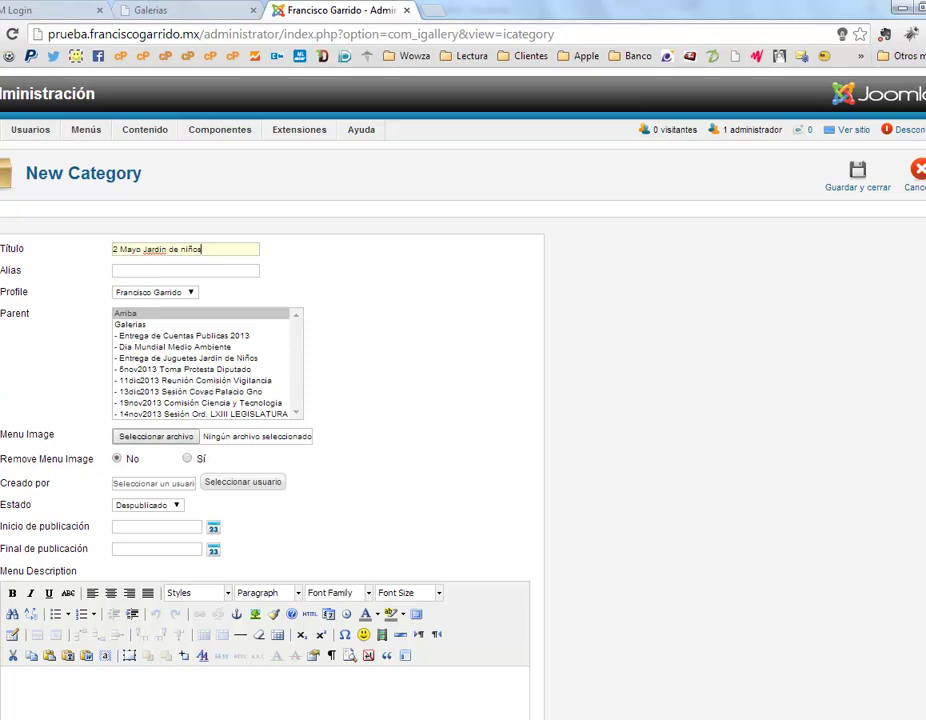
Step: Set the new category's parent to Galerias and its state to Publicado, and save and close it
key("F9")
left_click(849, 662)
left_click(140, 325)
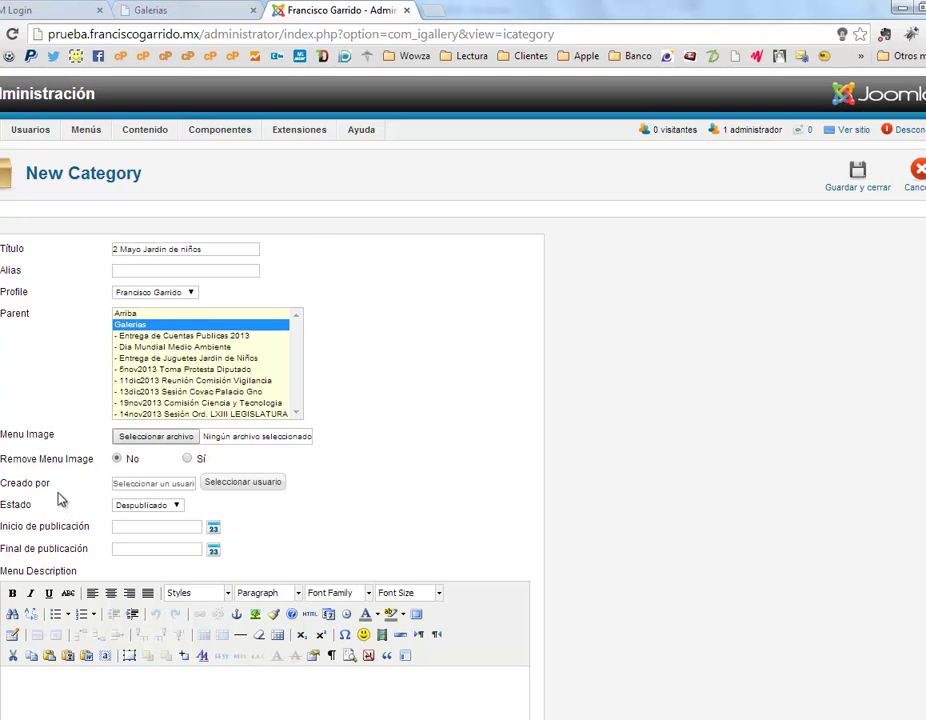
left_click(158, 507)
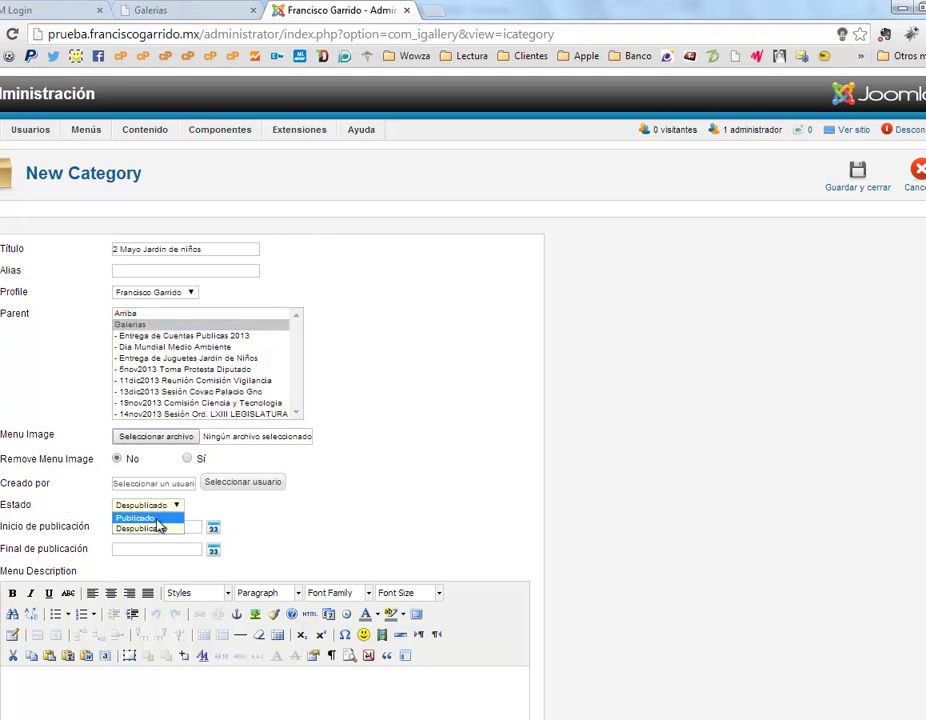
left_click(155, 518)
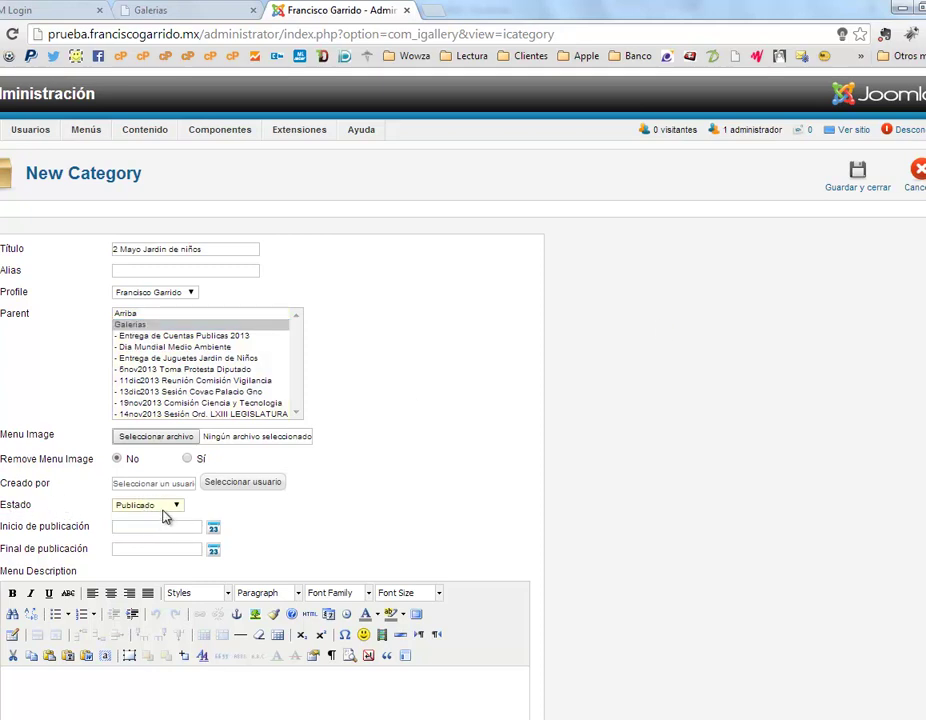
left_click(857, 178)
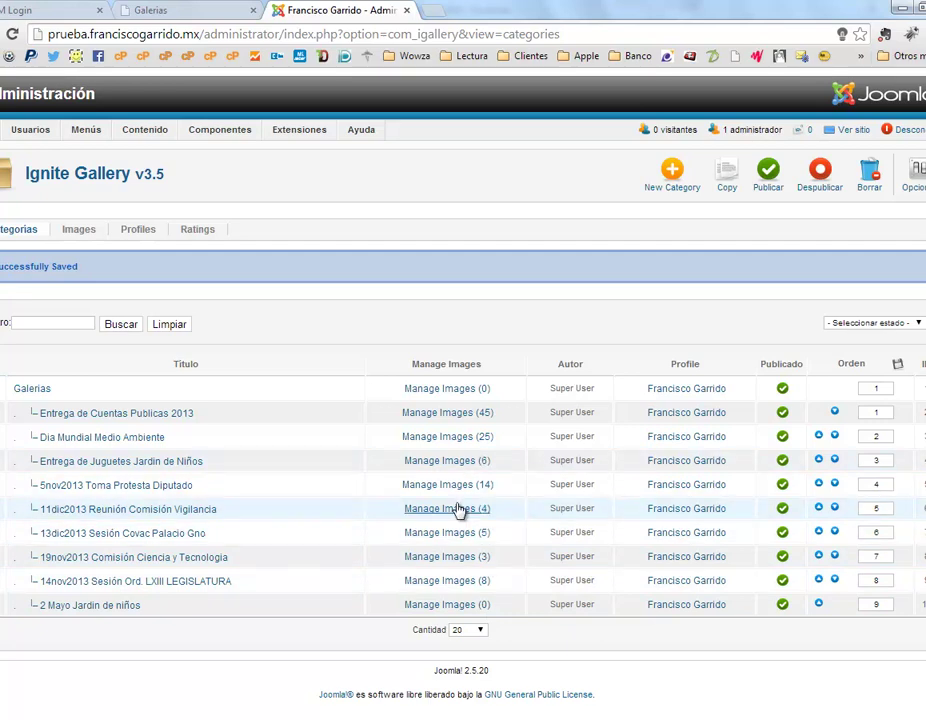
Step: Open image management for the 2 Mayo Jardin de niños category and select the six DSC photos, without Thumbs, in the Desktop's 2mayo2014 folder
left_click(447, 609)
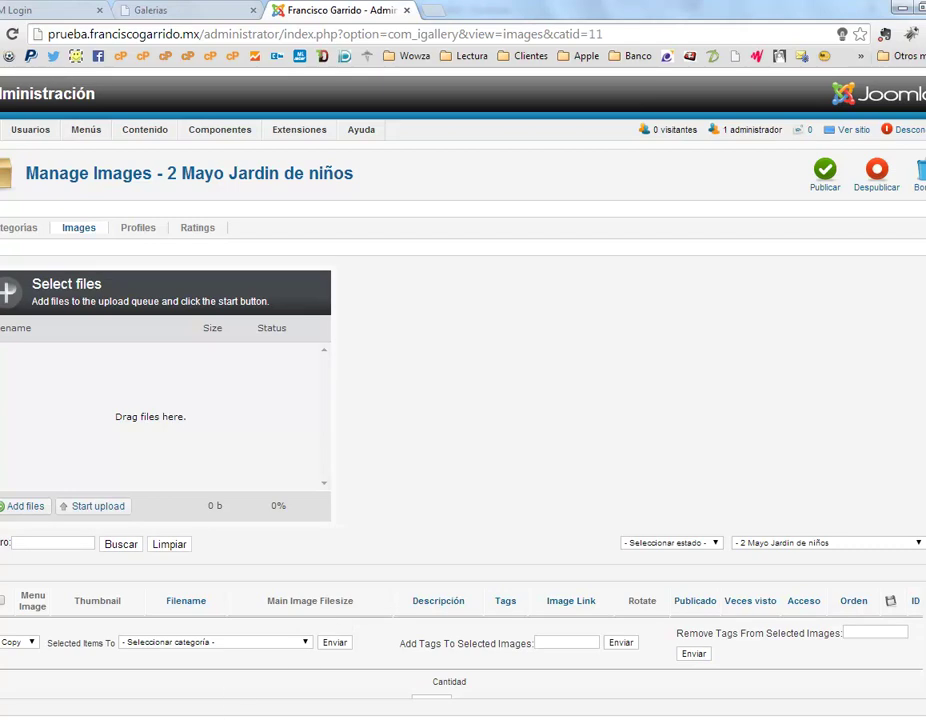
key("alt+Tab")
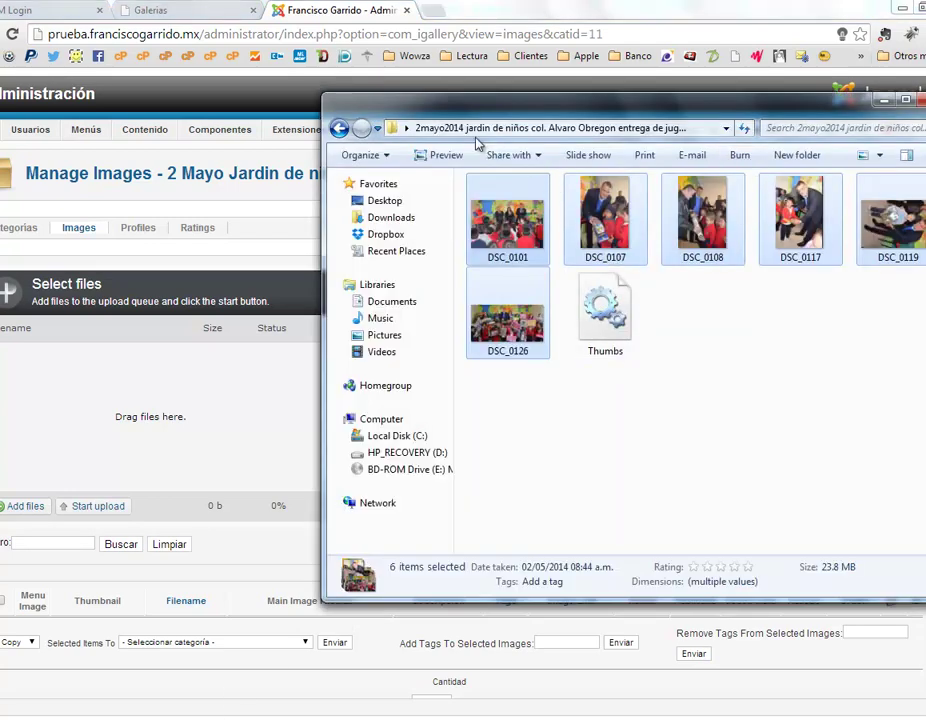
left_click(709, 368)
key("BackSpace")
scroll(715, 366, "down", 2)
scroll(717, 364, "down", 3)
scroll(750, 343, "up", 2)
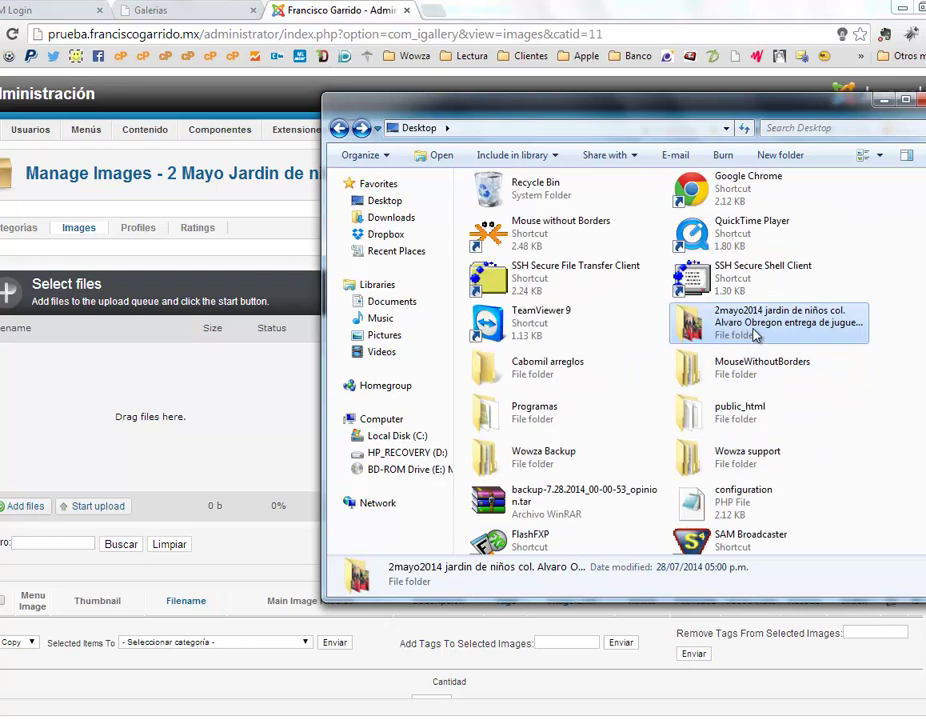
double_click(755, 335)
left_click_drag(486, 396, 637, 322)
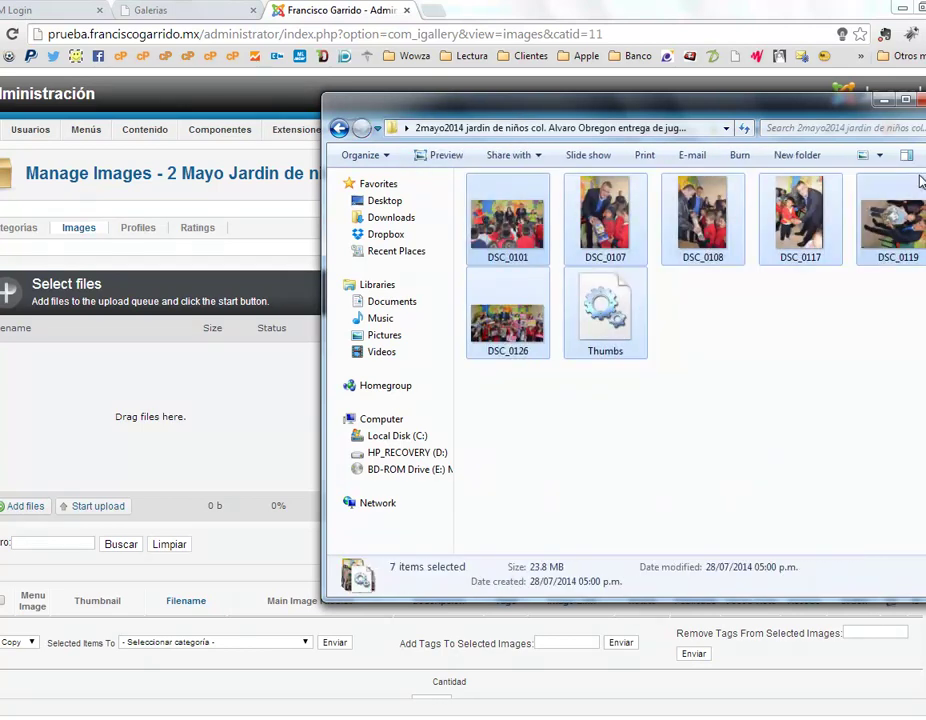
left_click(624, 325, "ctrl")
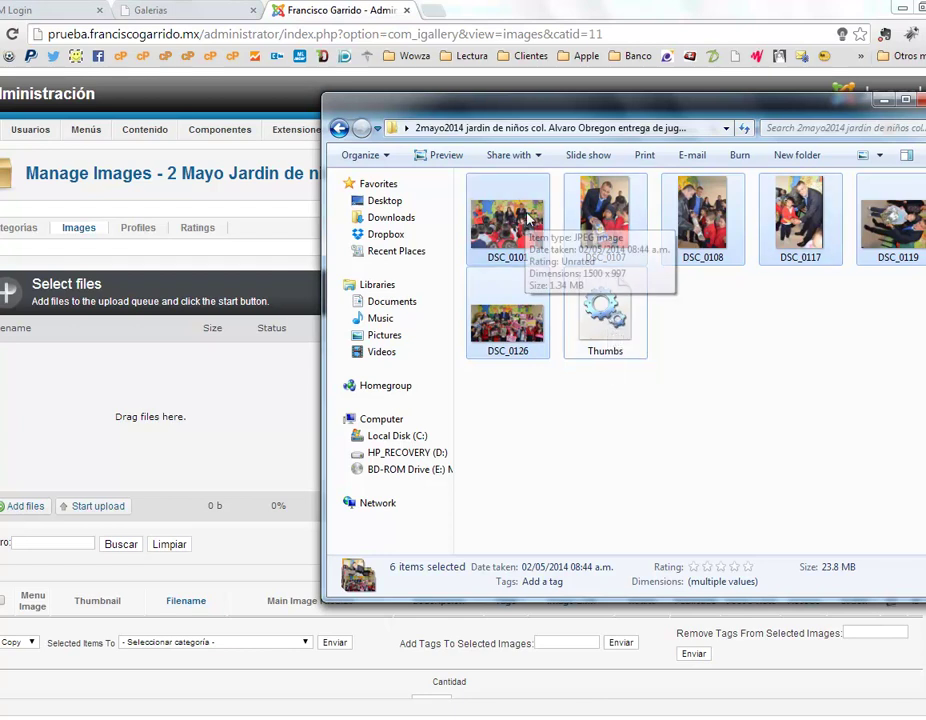
Step: Add the six selected photos to the category's upload queue and upload them
left_click_drag(509, 222, 374, 330)
left_click_drag(217, 405, 145, 437)
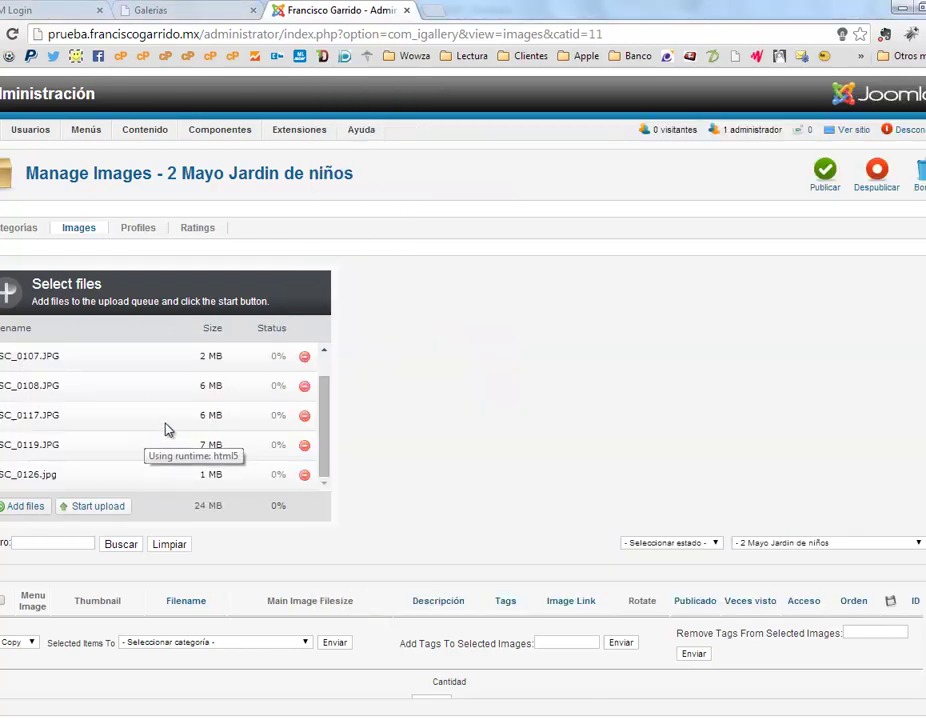
mouse_move(320, 424)
left_mouse_down()
mouse_move(320, 395)
mouse_move(316, 428)
left_mouse_up()
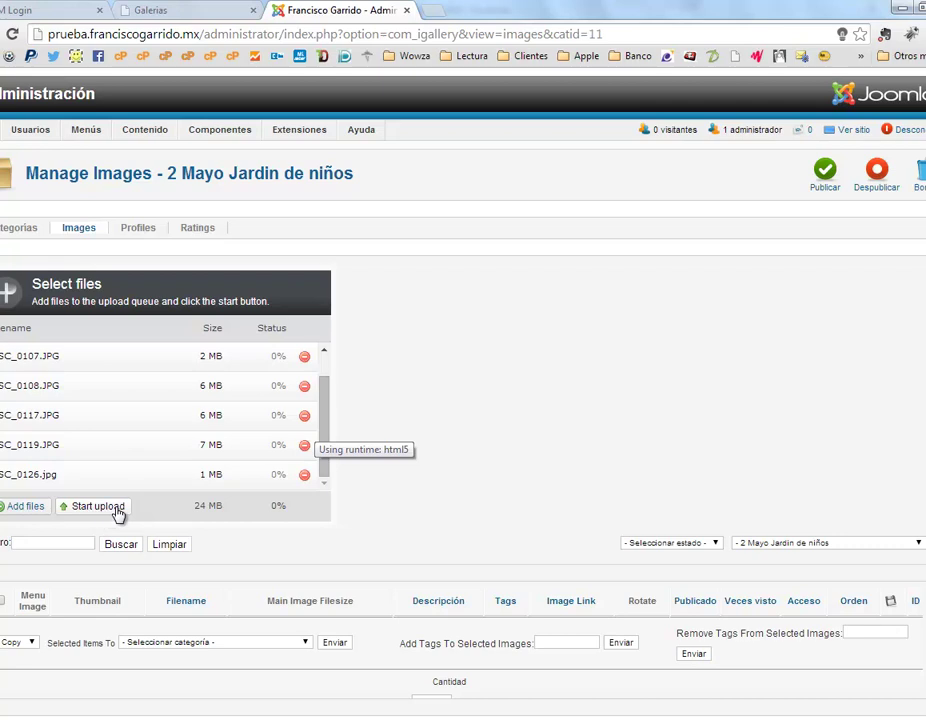
left_click(118, 510)
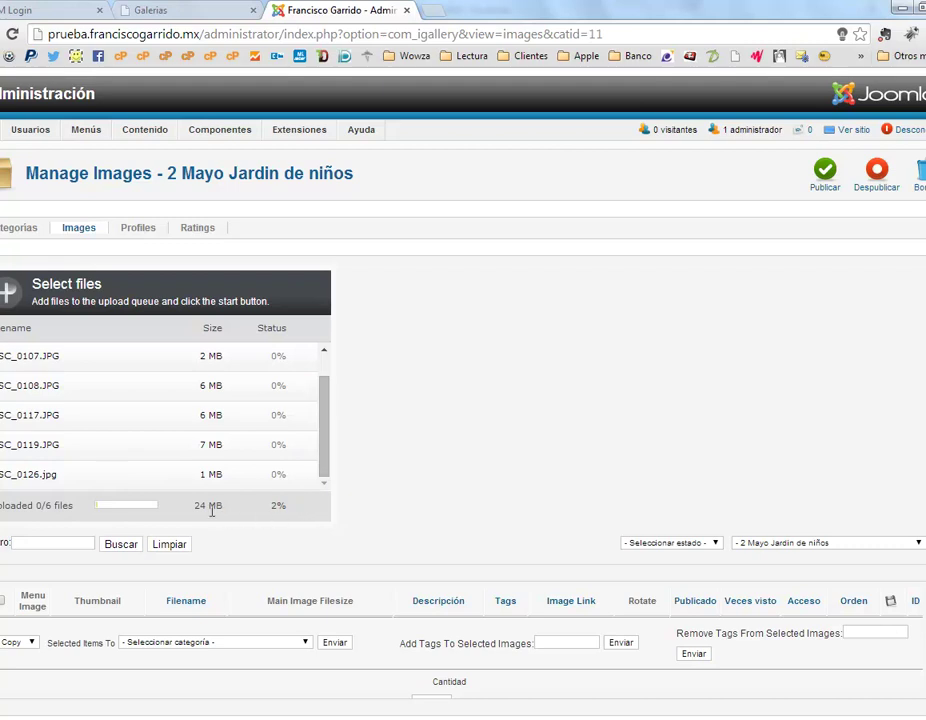
left_click_drag(218, 508, 196, 506)
left_click_drag(265, 510, 290, 513)
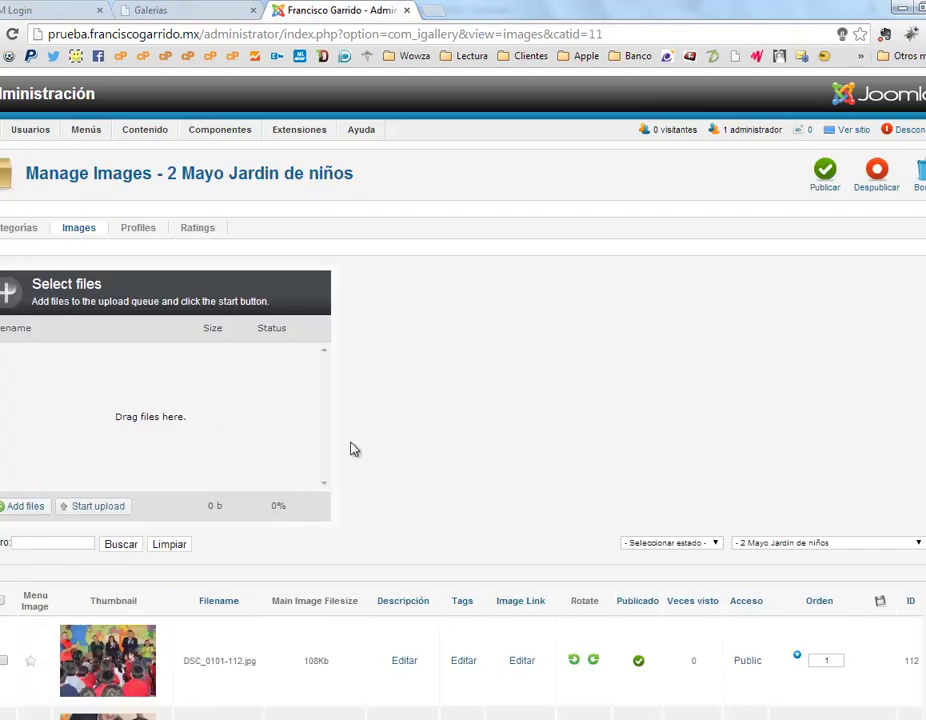
Step: Look over the uploaded images in the category and try to publish them without selecting any
scroll(351, 449, "down", 5)
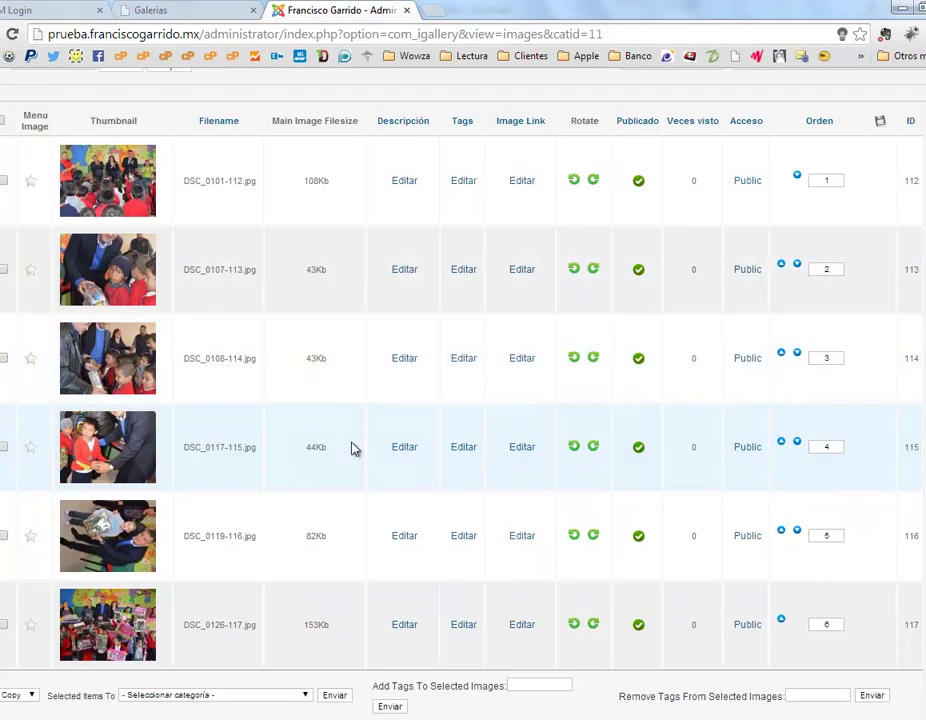
scroll(150, 240, "down", 1)
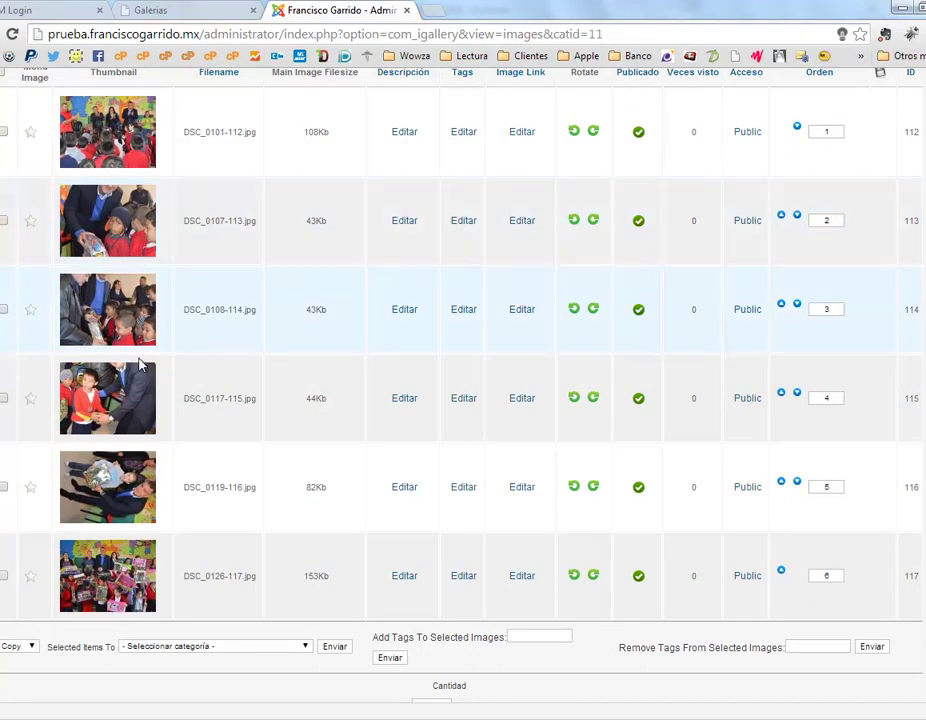
scroll(275, 618, "up", 5)
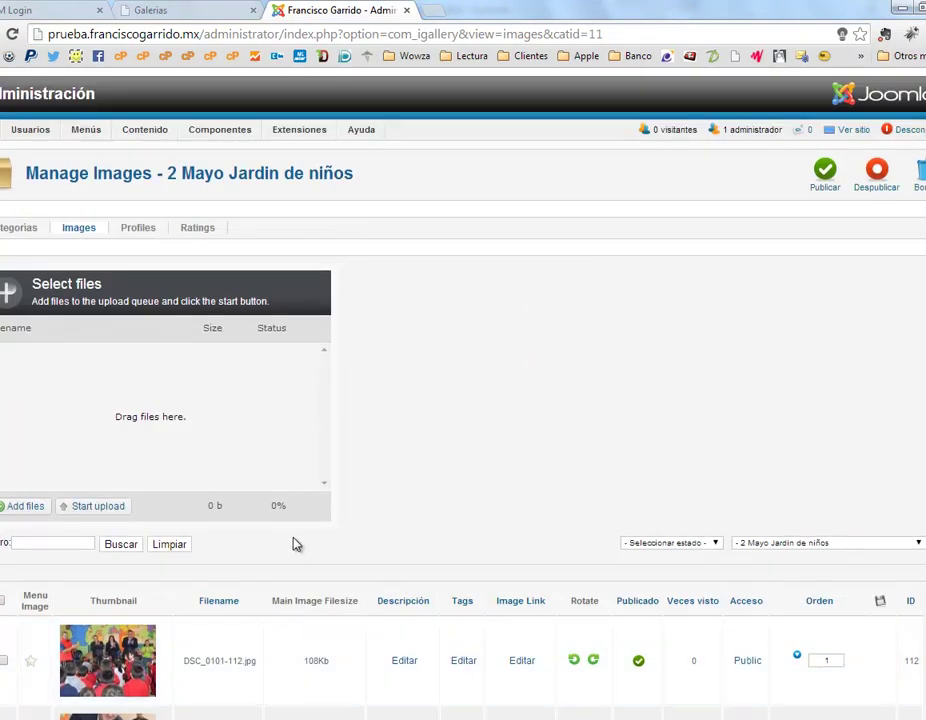
left_click(825, 172)
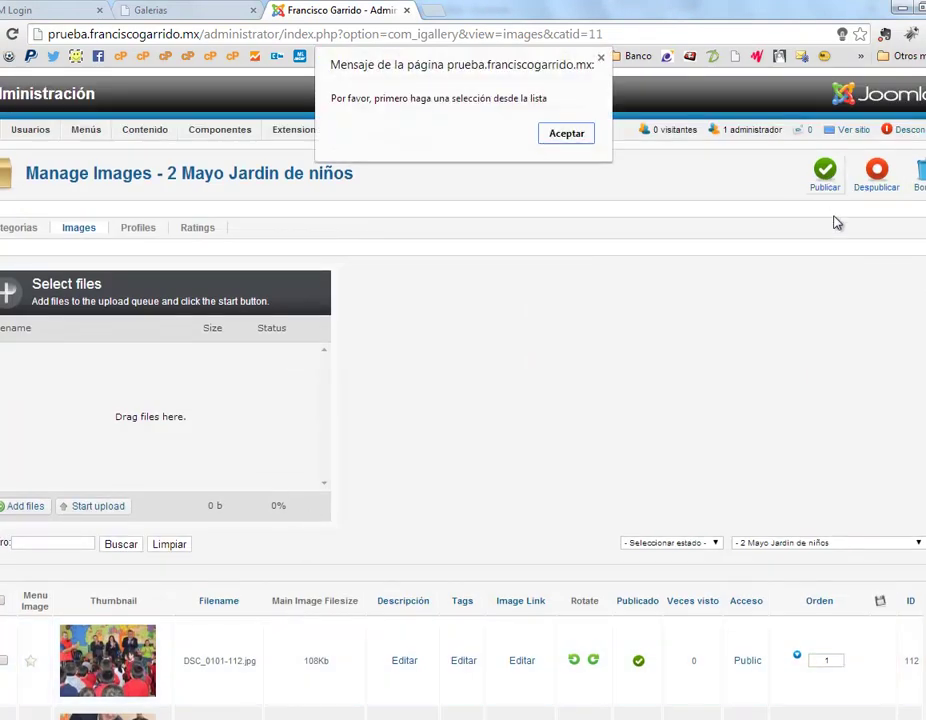
left_click(537, 132)
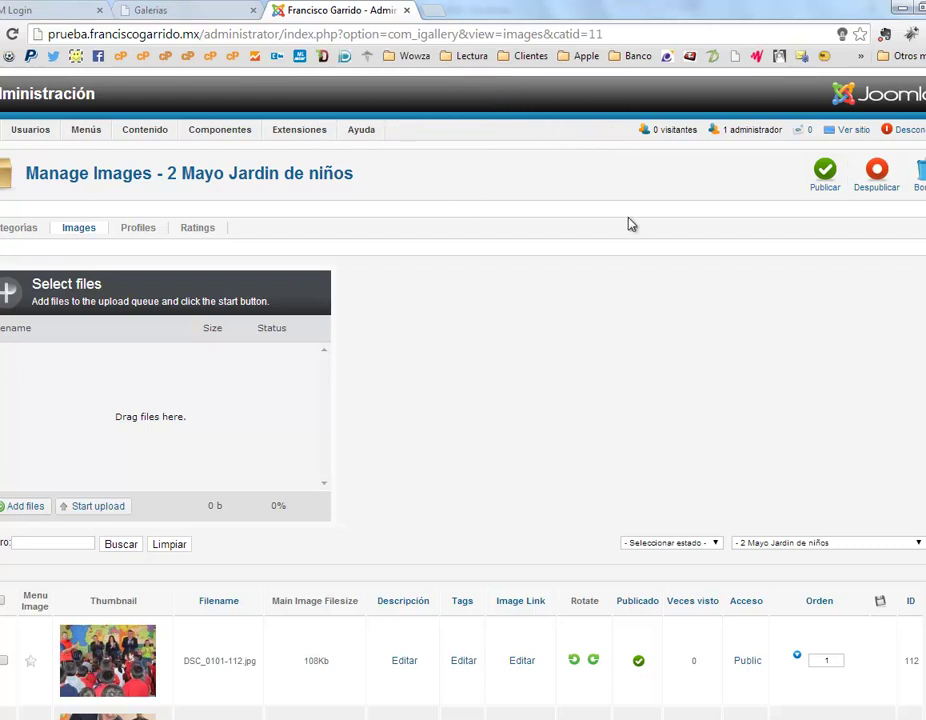
scroll(570, 245, "down", 2)
scroll(568, 246, "up", 2)
scroll(555, 249, "down", 2)
scroll(540, 247, "up", 2)
mouse_move(220, 129)
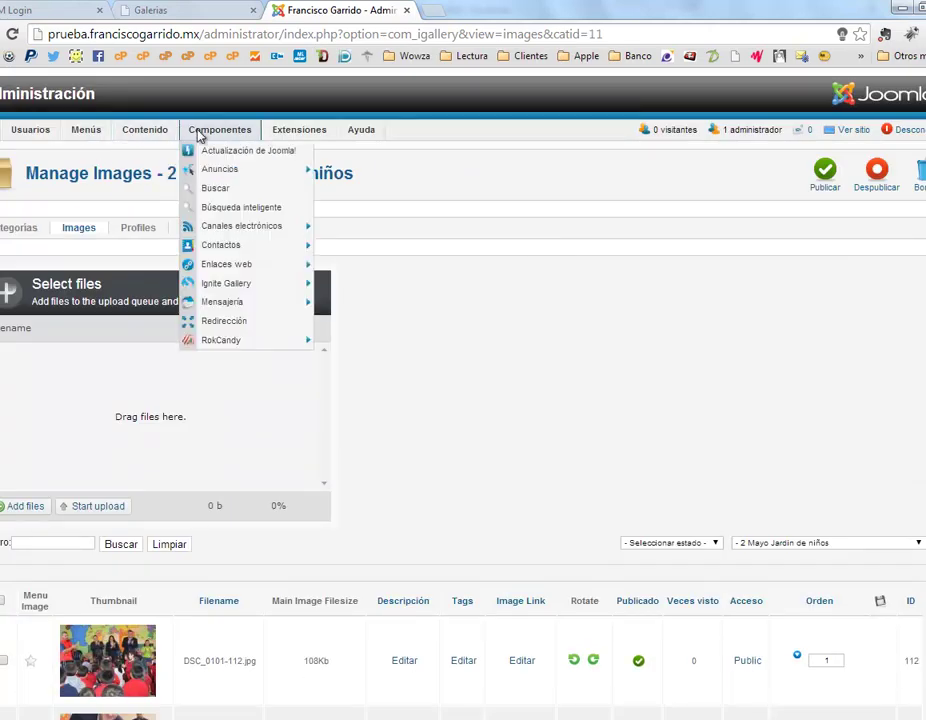
mouse_move(234, 266)
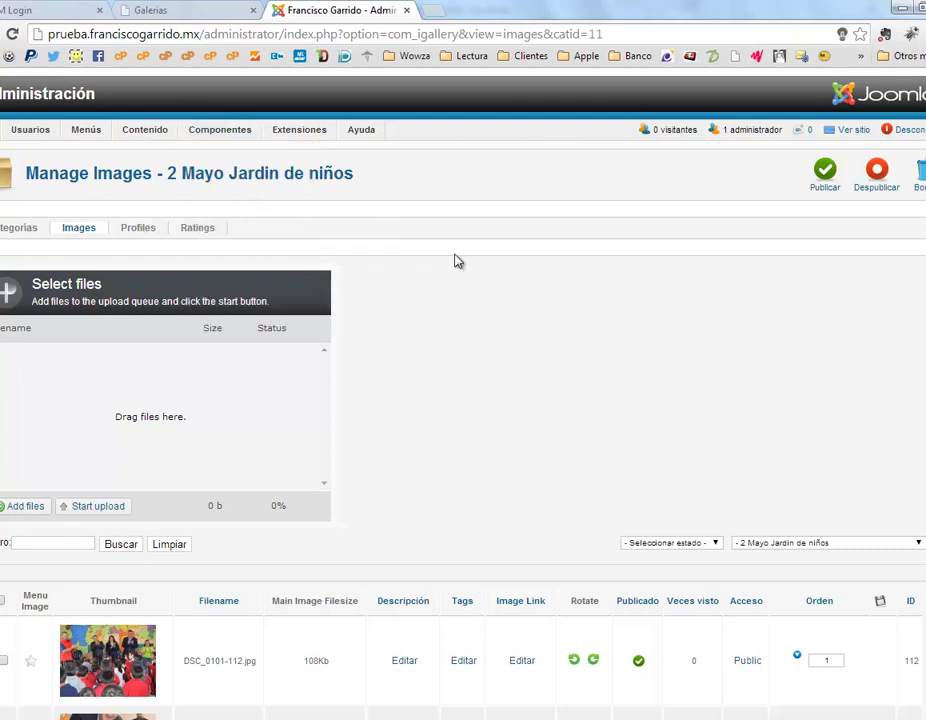
Step: Examine the "2 de Mayo Jardin" gallery entry on the public Galerias page and return to the category's image management
left_click(174, 14)
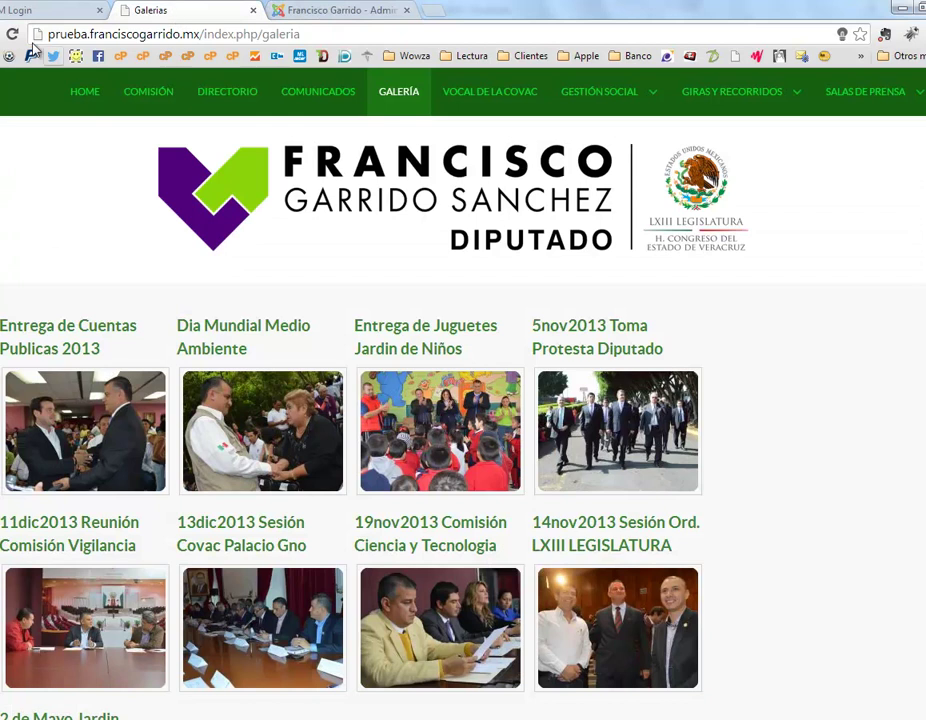
scroll(28, 191, "down", 3)
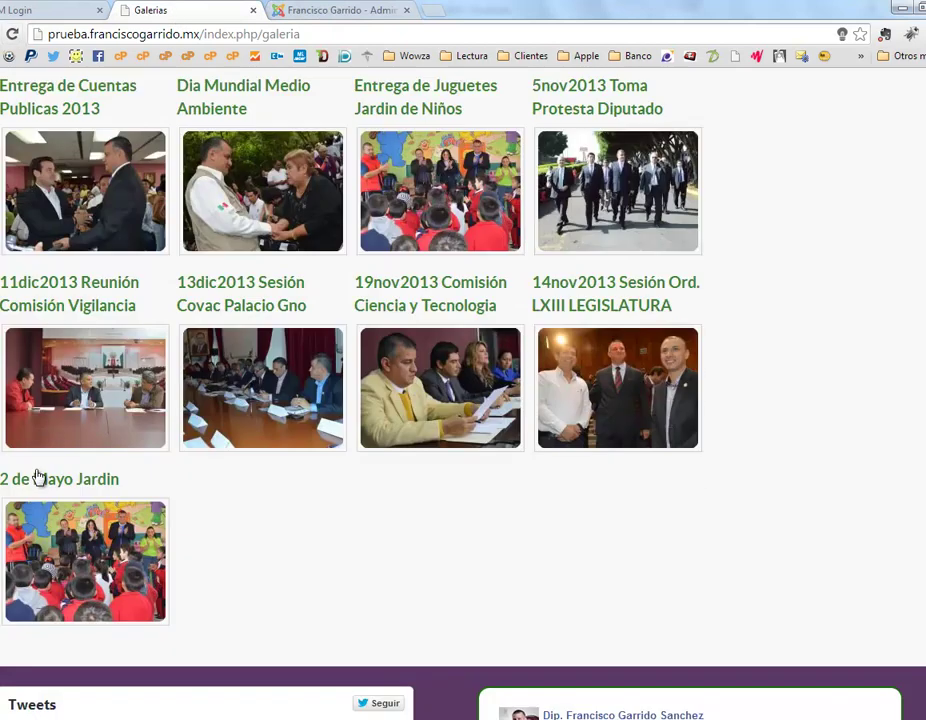
left_click_drag(2, 480, 136, 485)
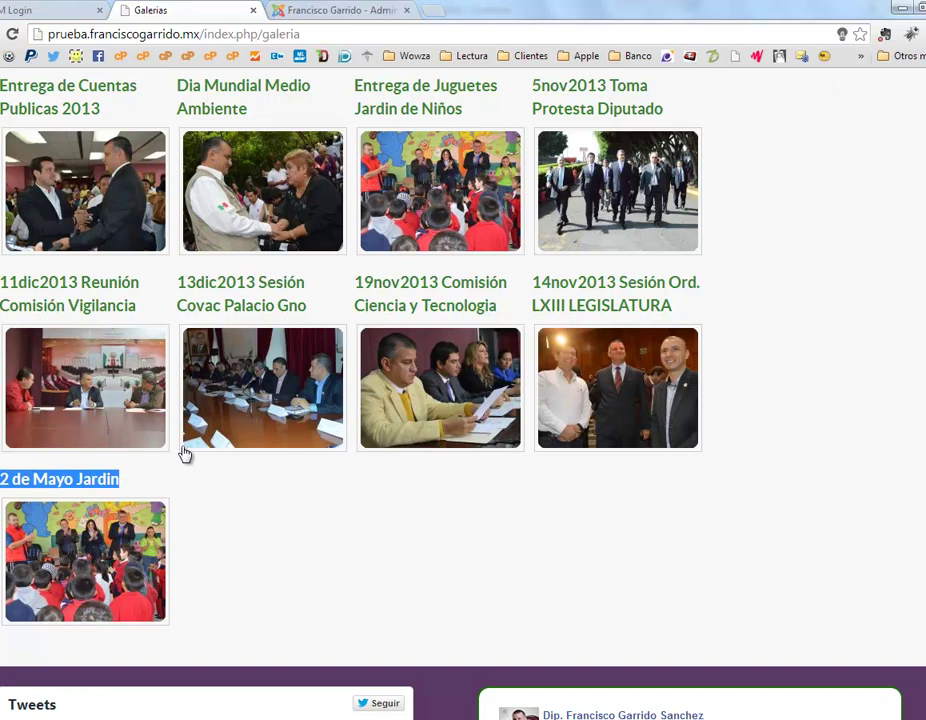
left_click(330, 11)
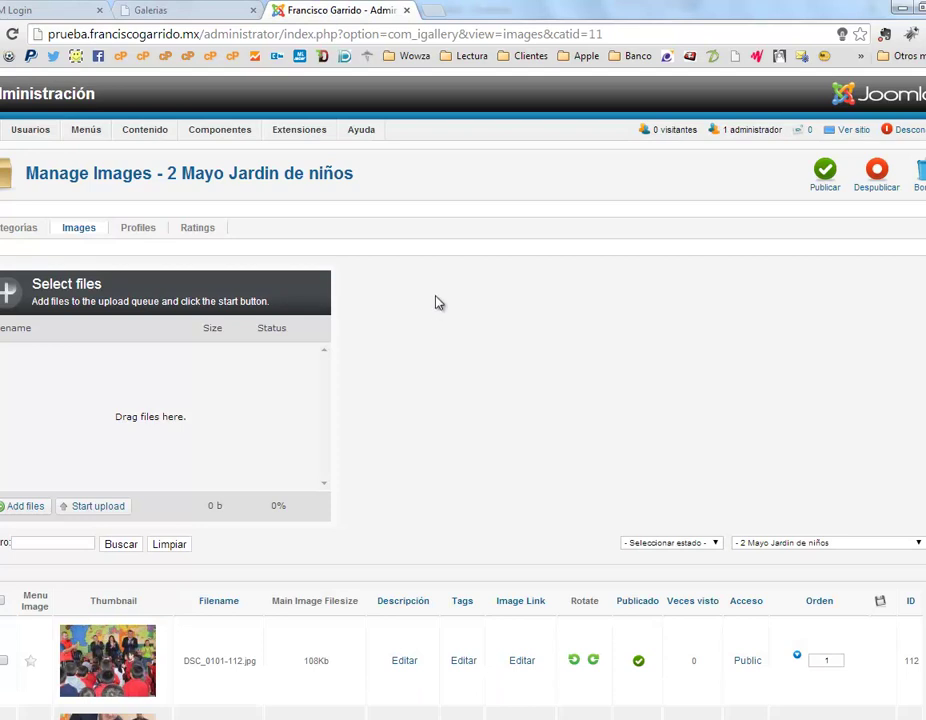